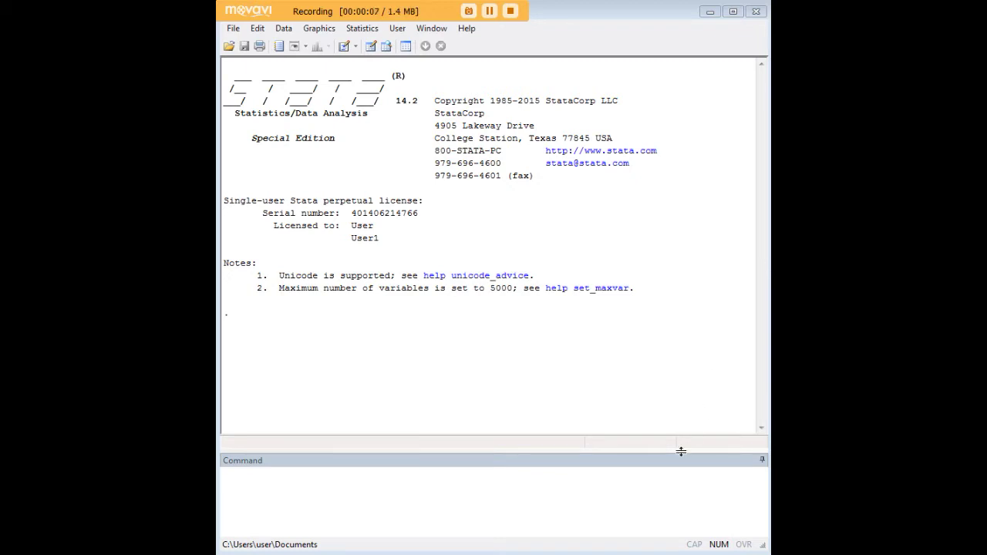
Load the census13 dataset with webuse census13
click(670, 483)
text(webuse census13)
key(Return)
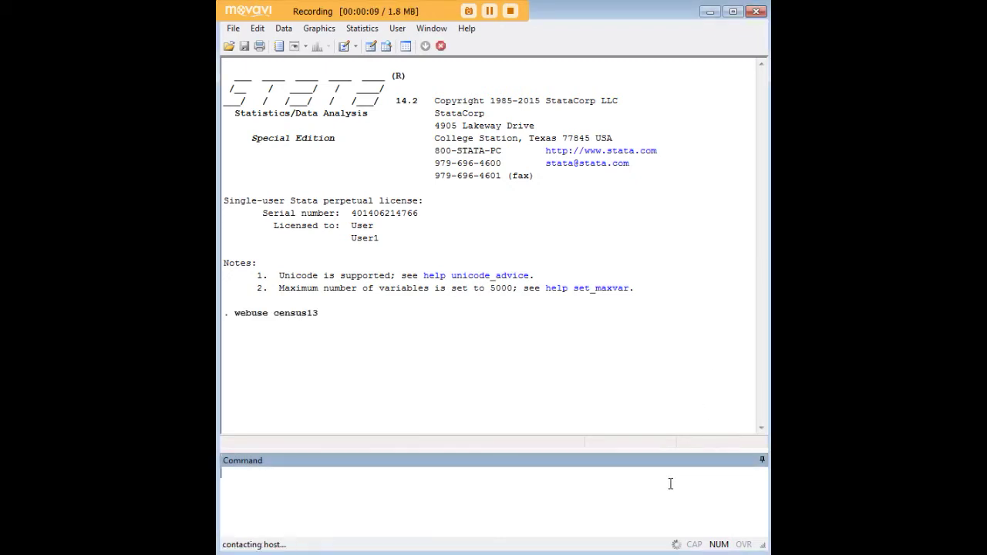
Open the Data Editor, inspect and select the region column, then close the editor
text(edit)
key(Return)
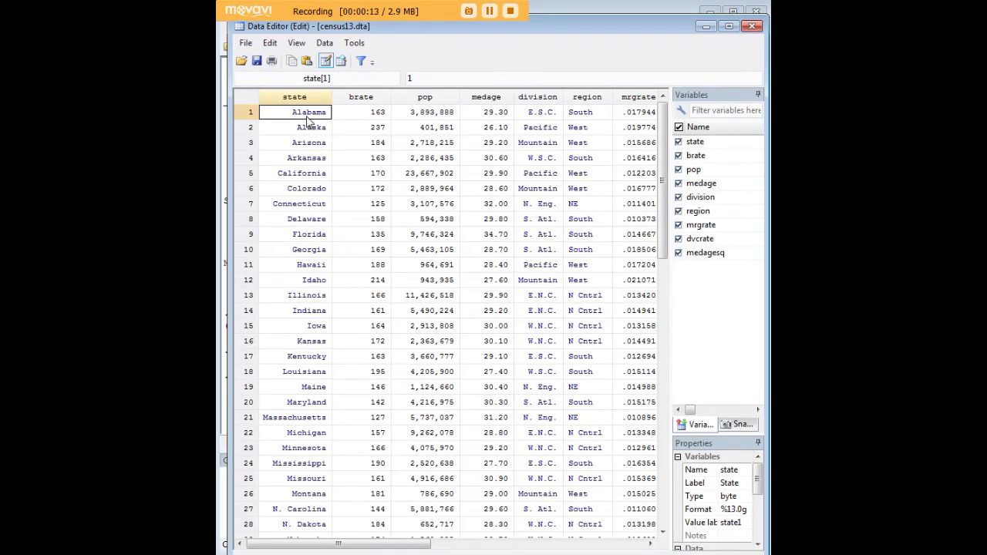
key(Right)
key(Right)
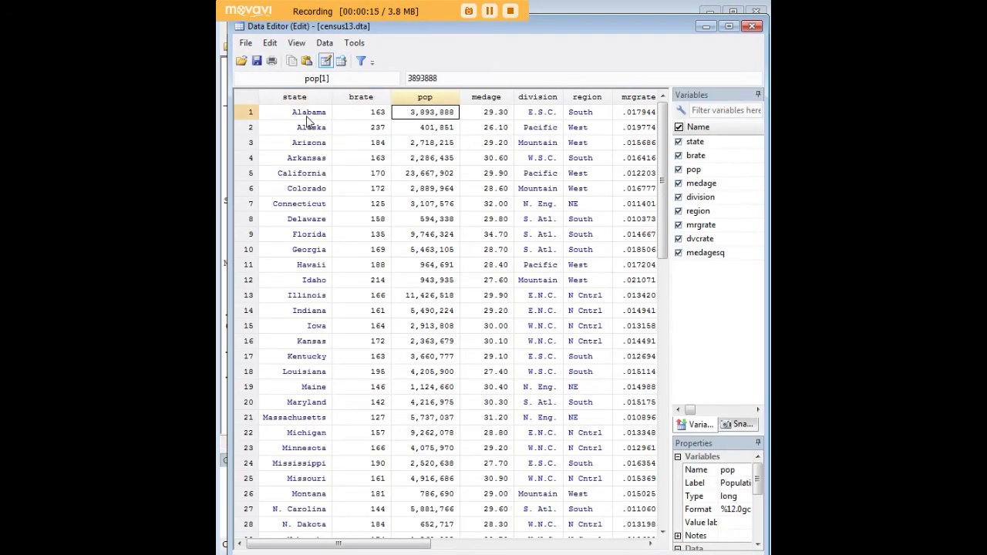
key(Right)
key(Right)
key(Right)
key(Right)
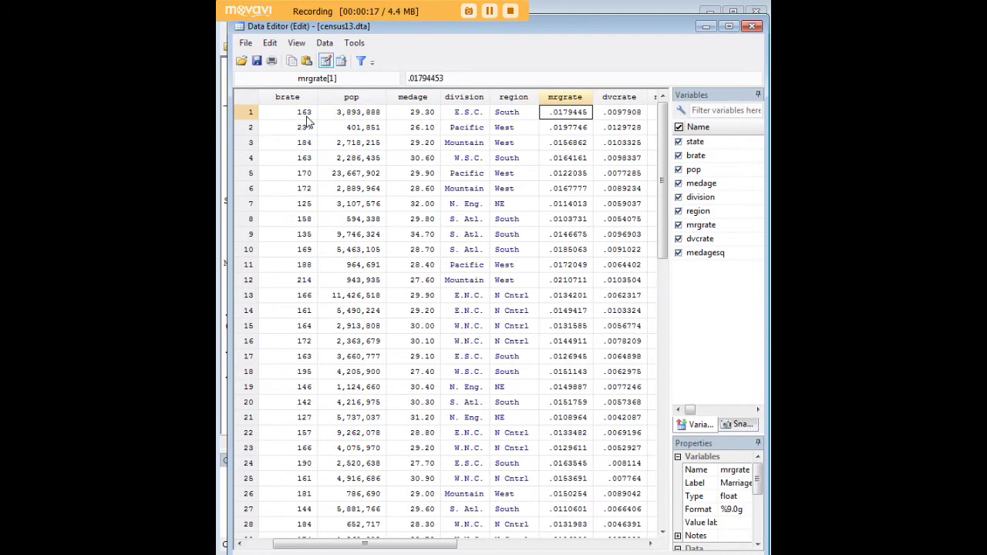
key(Left)
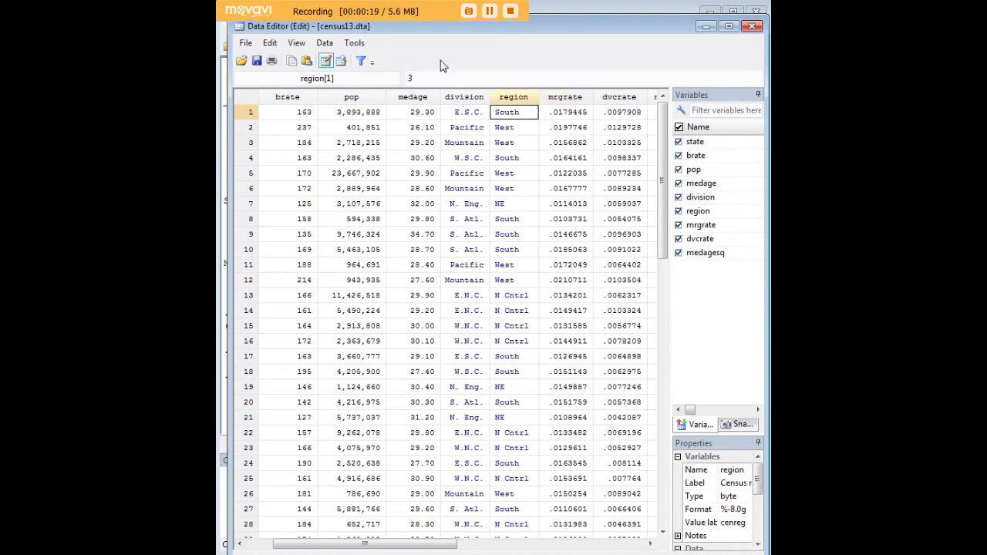
click(513, 97)
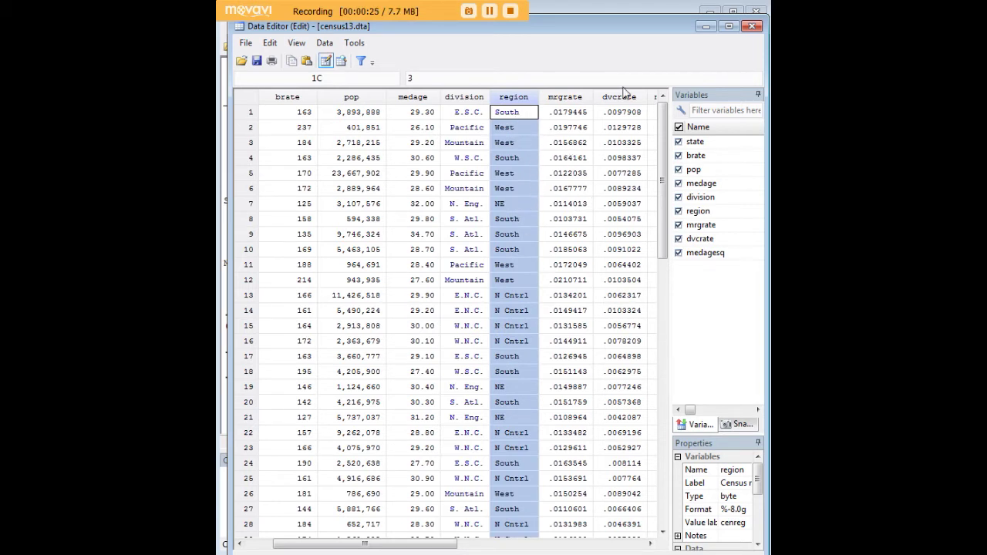
click(706, 26)
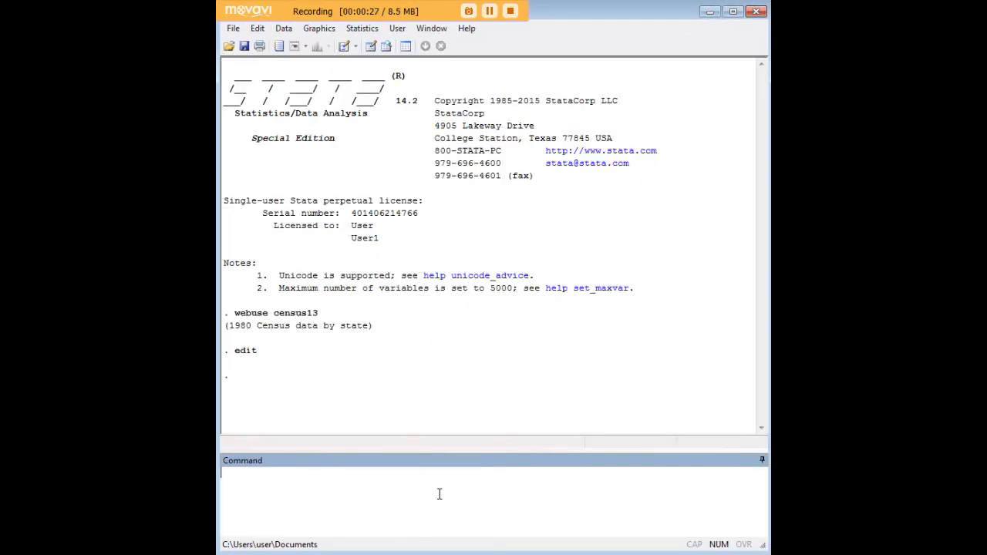
Tabulate region (NE 9, N Cntrl 12, South 16, West 13) and paste the recode into newregion
text(tab region)
key(Return)
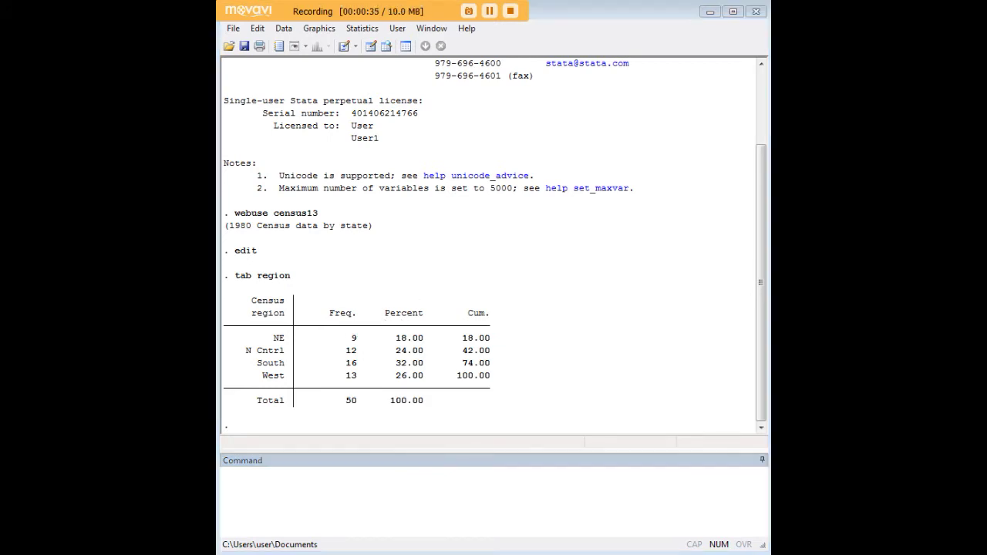
click(621, 496)
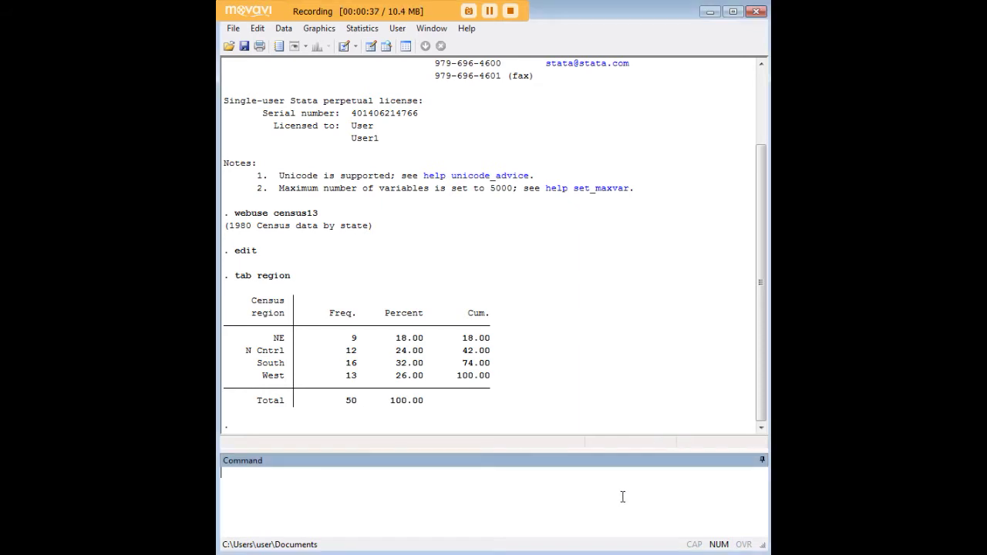
text(recode region (1/2 = 1) (3/4 = 2), gen(newregion))
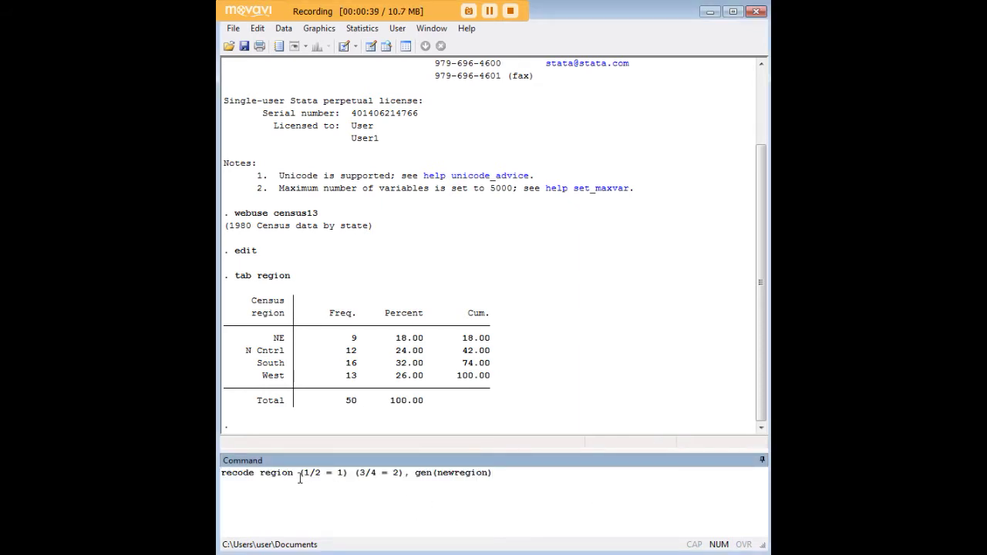
Highlight the NE, N Cntrl and South labels in the region frequency table
double_click(280, 338)
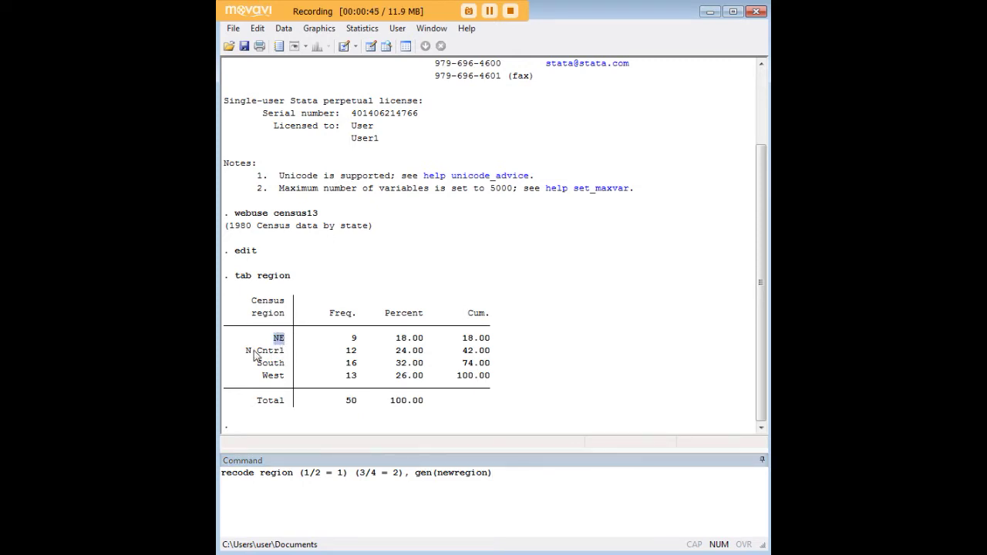
drag(248, 354, 285, 351)
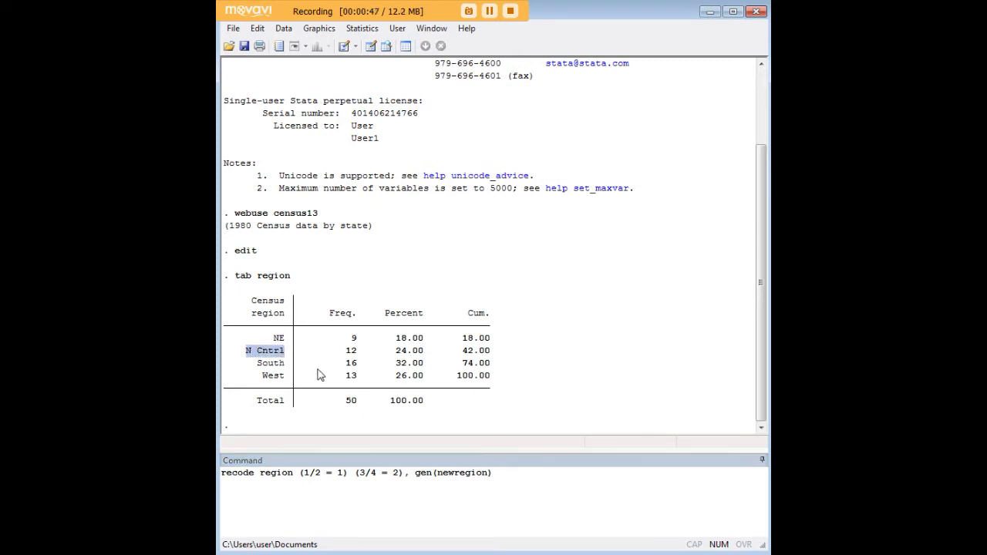
drag(258, 363, 285, 379)
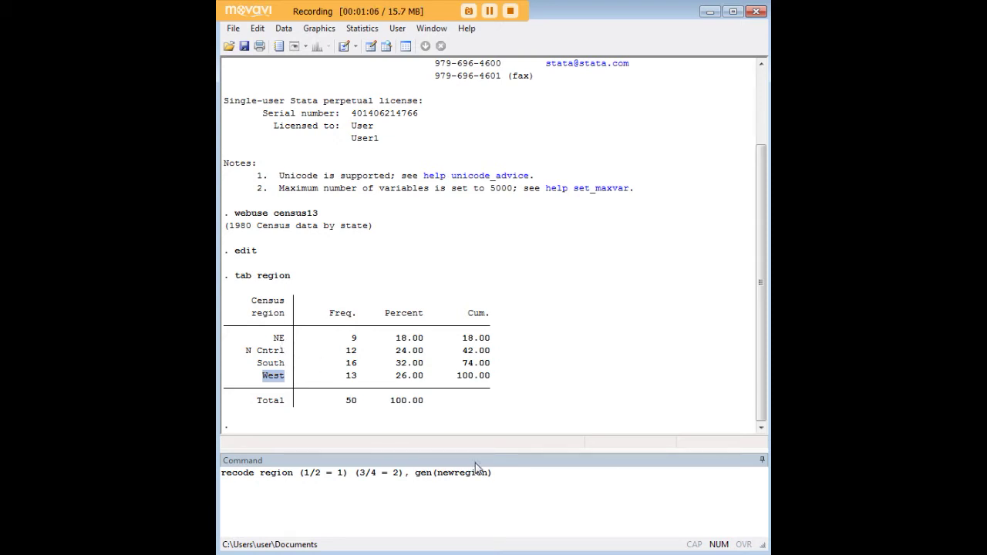
drag(499, 474, 366, 476)
click(222, 480)
triple_click(236, 484)
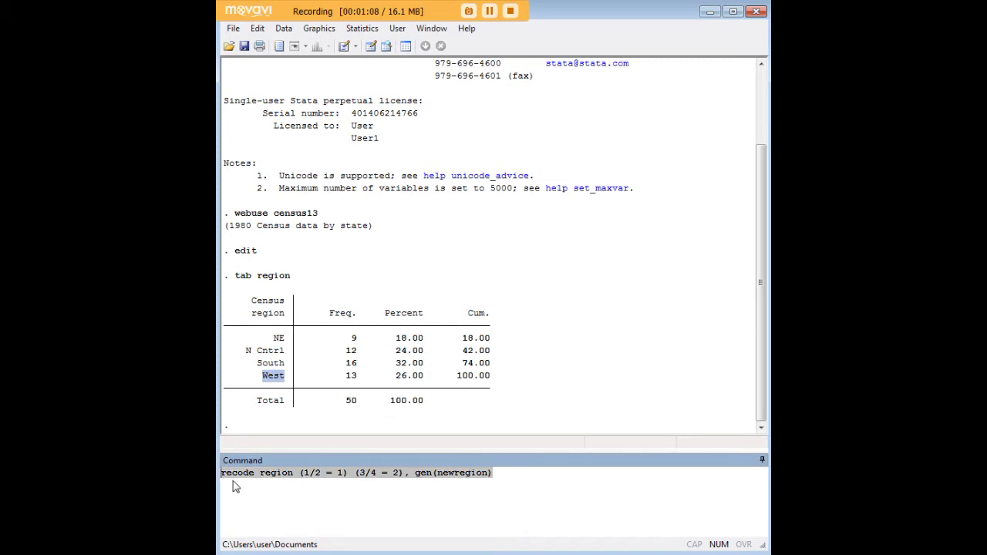
click(324, 474)
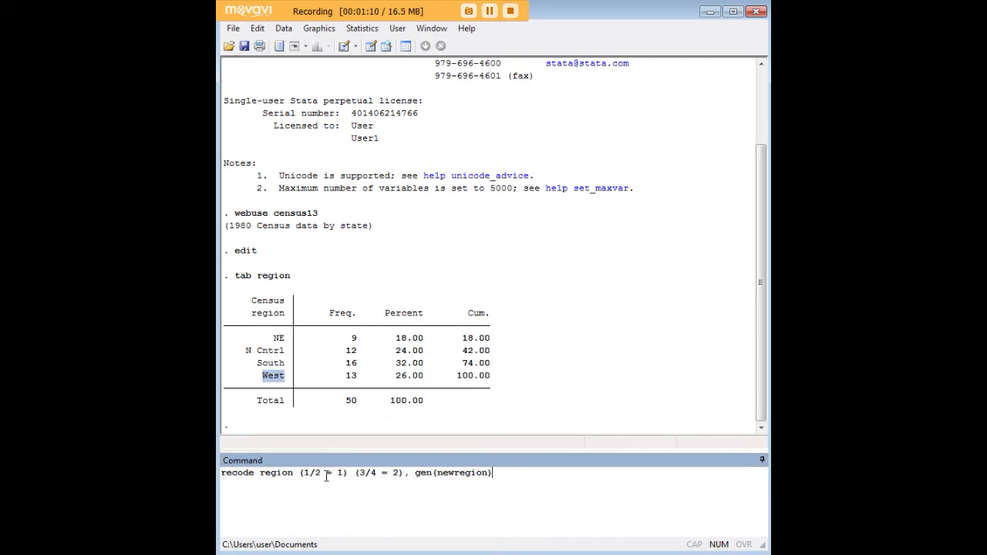
drag(323, 473, 303, 475)
click(276, 473)
drag(336, 473, 344, 475)
drag(360, 474, 376, 474)
drag(393, 474, 399, 475)
click(500, 474)
key(Return)
Compare newregion with region in the Data Editor: 1 for NE/N Cntrl, 2 for South/West
text(edit)
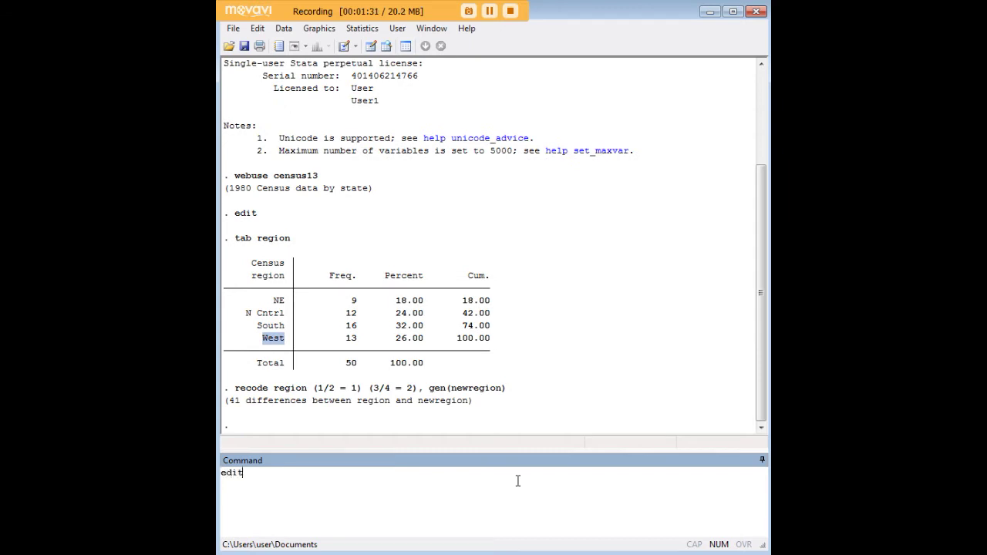
key(Return)
drag(442, 544, 537, 545)
click(510, 116)
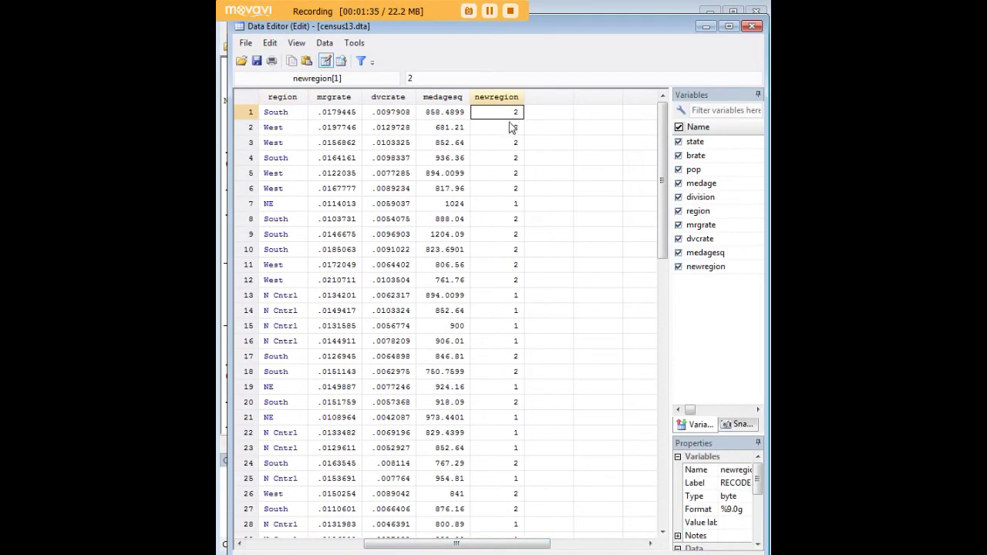
click(280, 101)
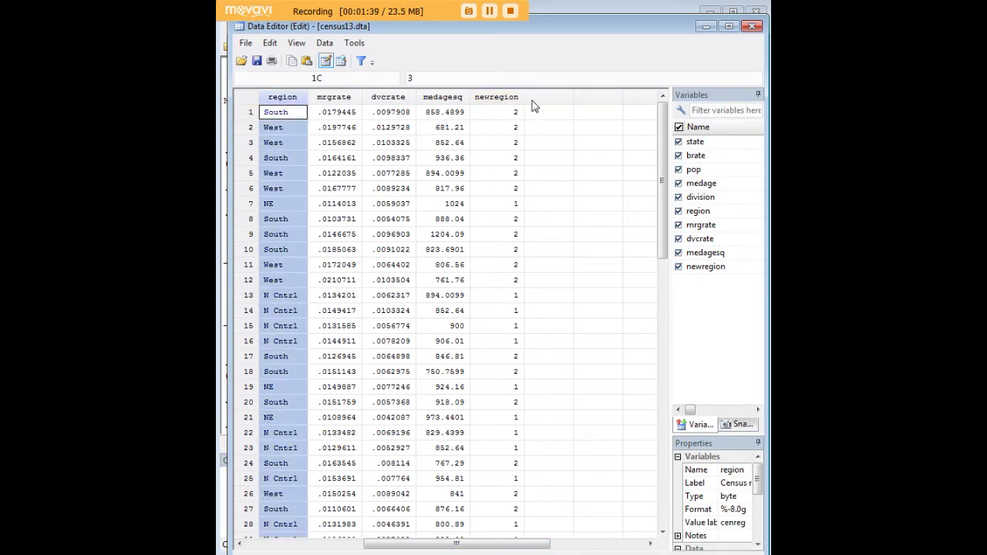
click(706, 27)
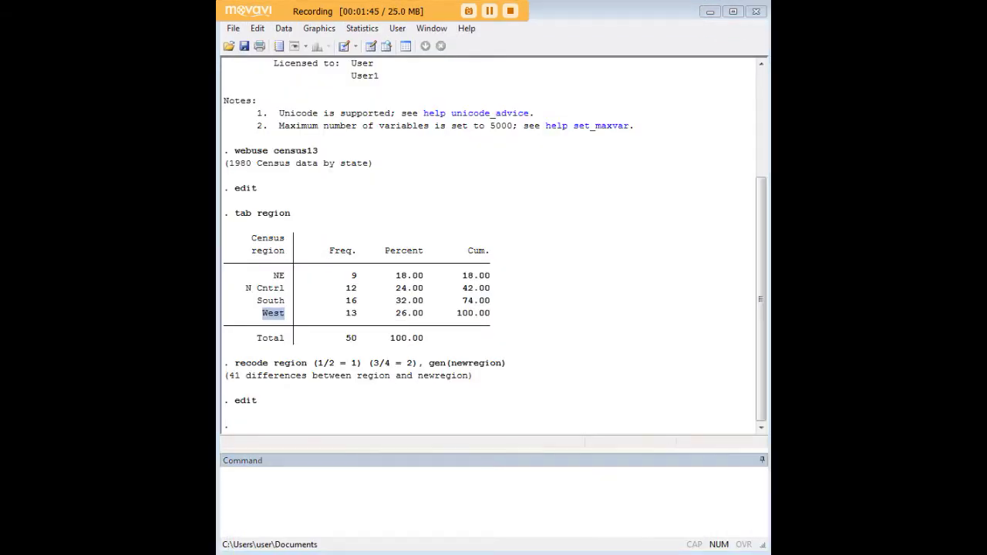
click(565, 481)
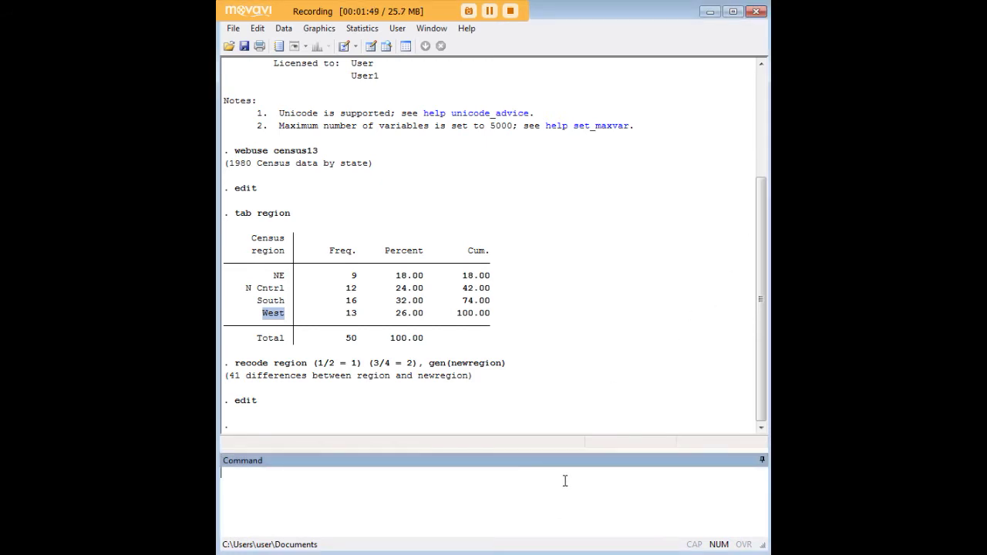
Paste the three label commands and highlight the one labelling newregion "New Region"
text(label variable newregion "New Region" label define location 1 "North" 2 "Non-North" label value newregion location)
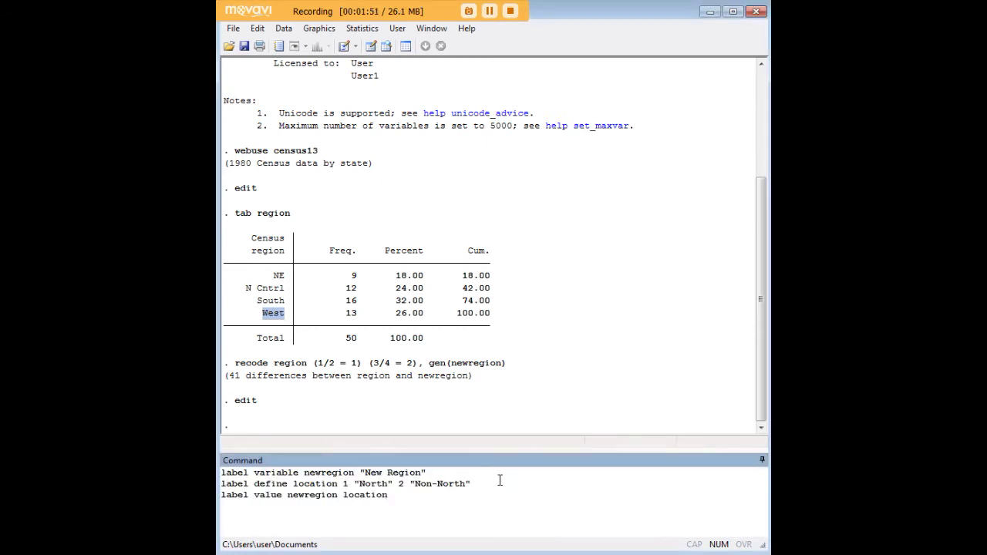
drag(398, 507, 221, 472)
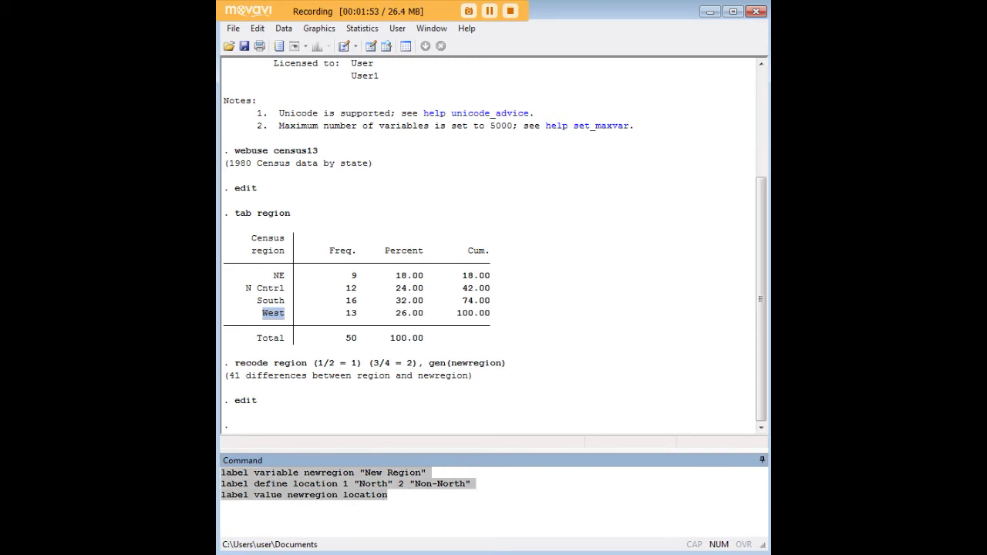
click(431, 475)
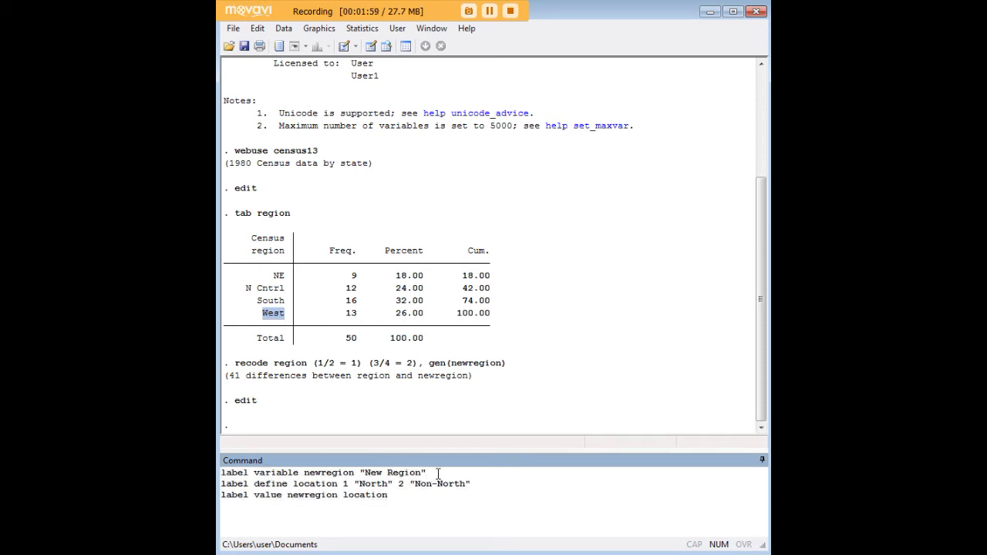
drag(437, 474, 221, 473)
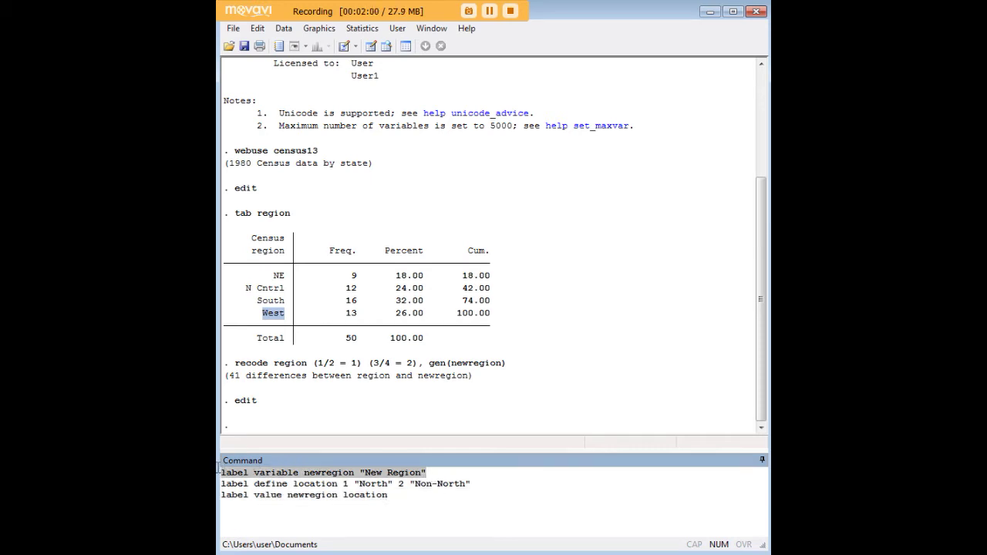
click(288, 475)
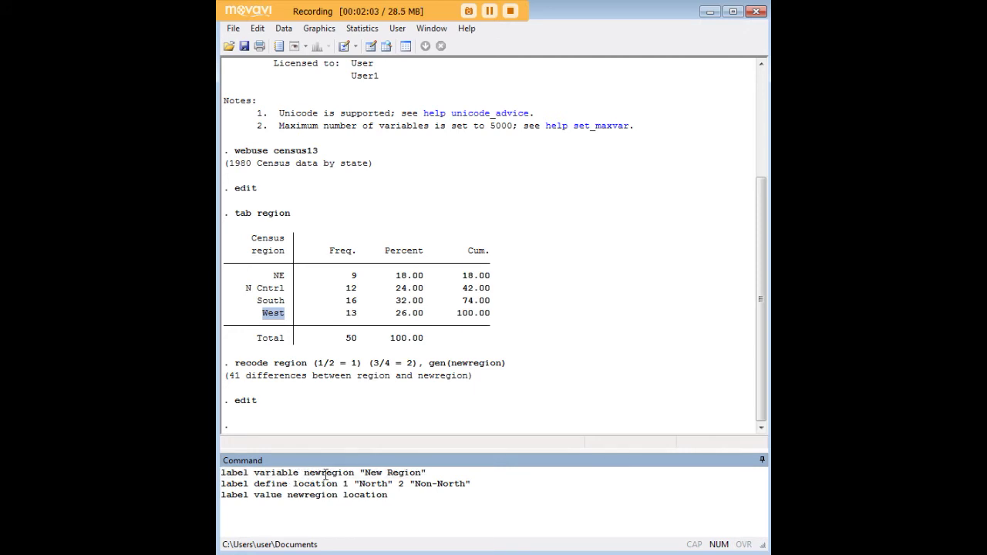
drag(366, 473, 421, 474)
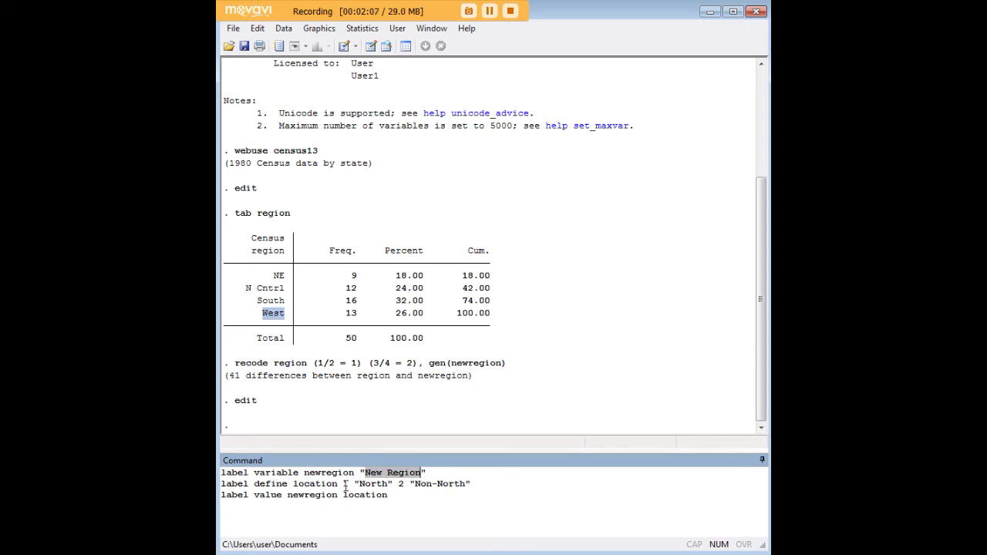
Highlight the location label (1 "North", 2 "Non-North") attached to newregion, then run the commands
drag(344, 485, 378, 485)
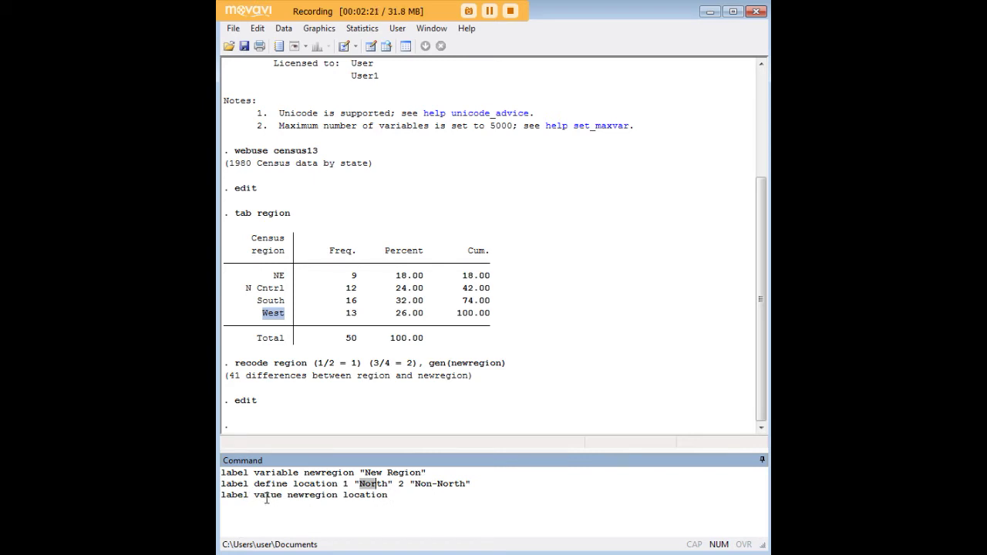
mouse_move(289, 498)
mouse_down()
mouse_move(325, 483)
mouse_move(295, 483)
mouse_up()
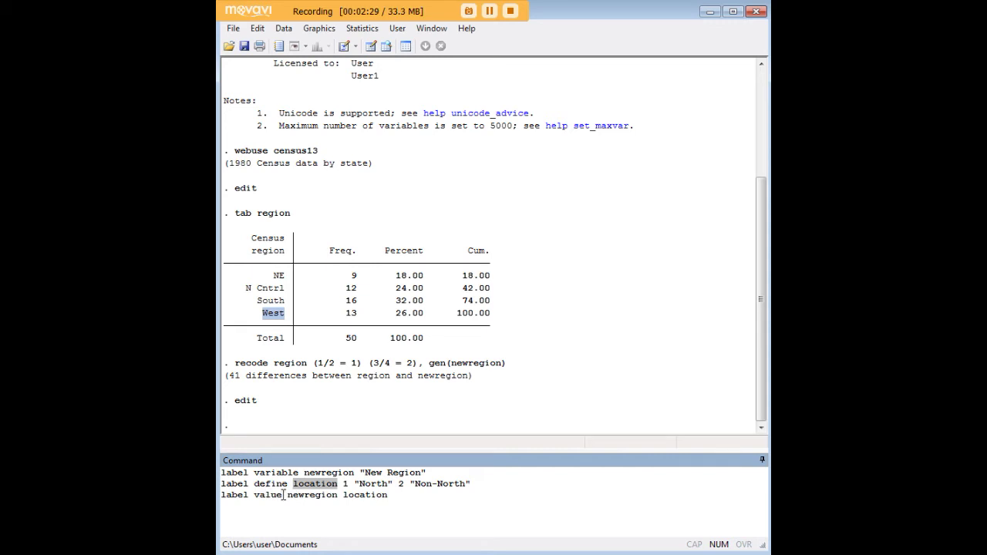
drag(288, 494, 342, 496)
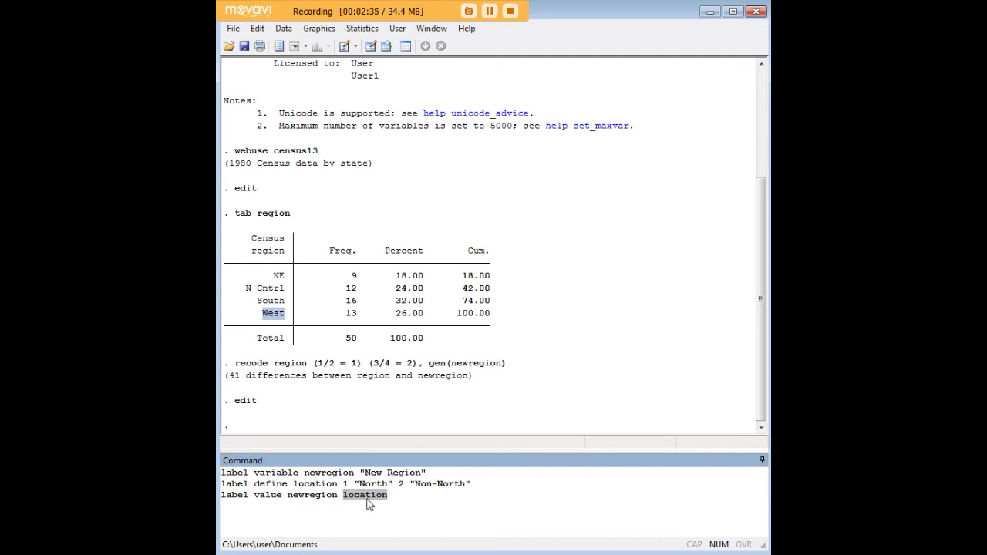
click(322, 497)
click(387, 495)
key(Return)
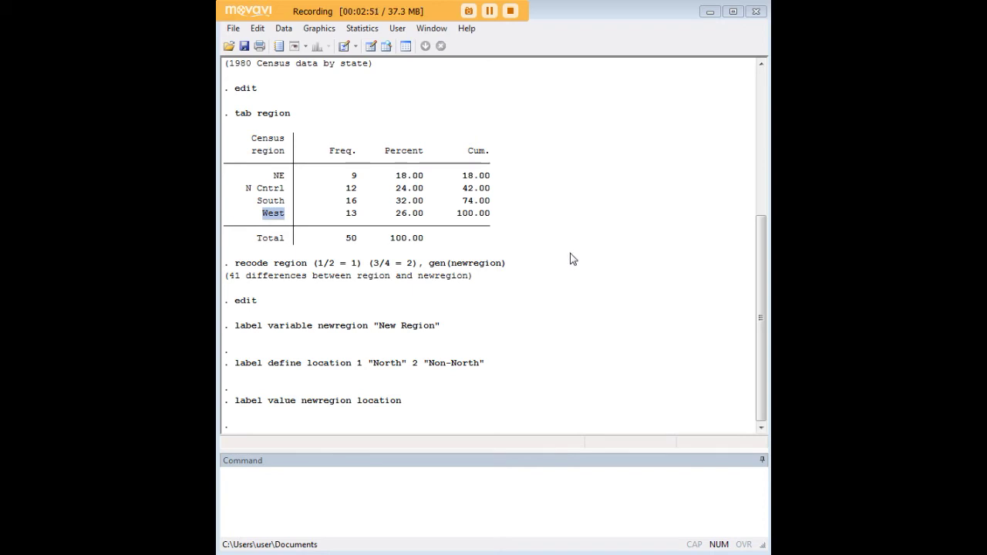
Run tabdisp state, cell(region newregion) to list each state's region and New Region
click(491, 493)
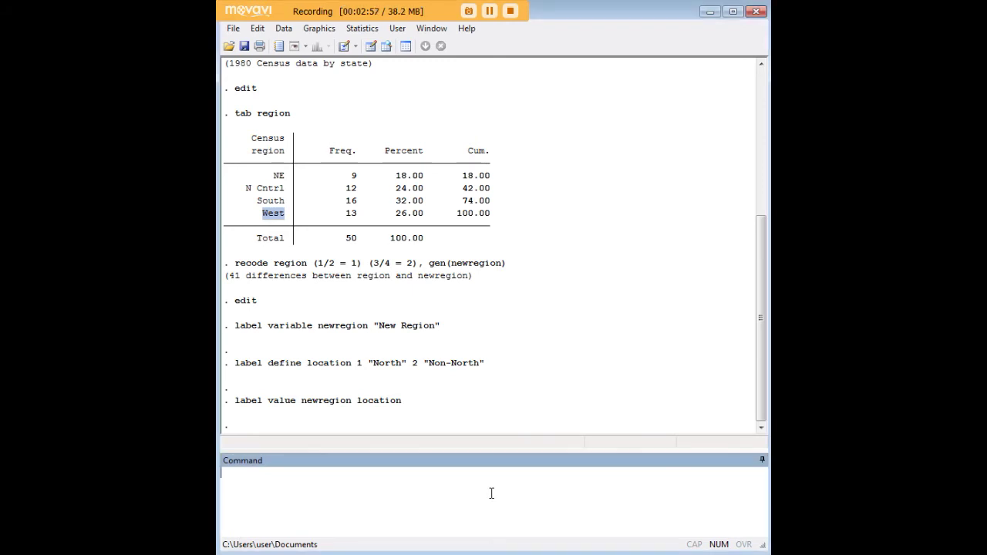
text(tabdisp state, cell(region newregion))
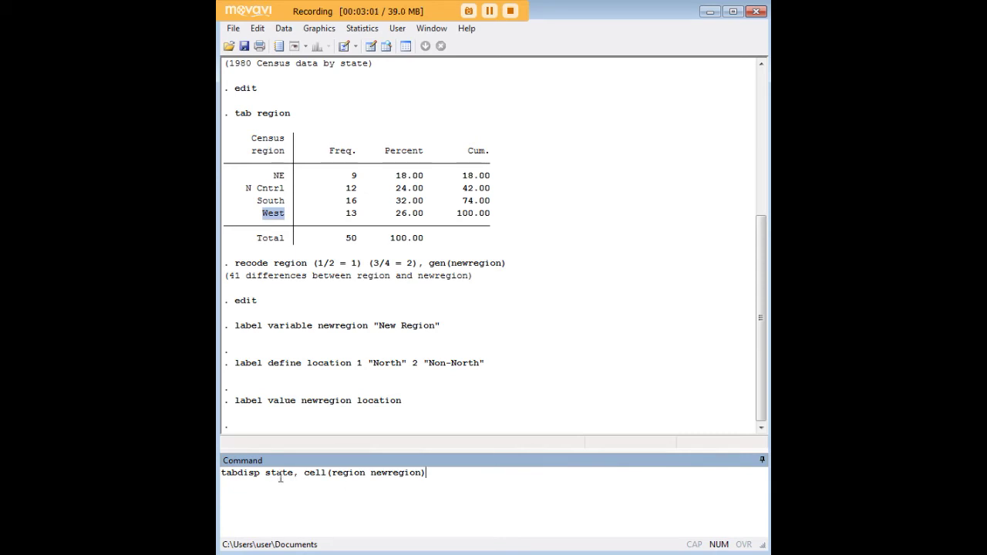
drag(260, 473, 294, 474)
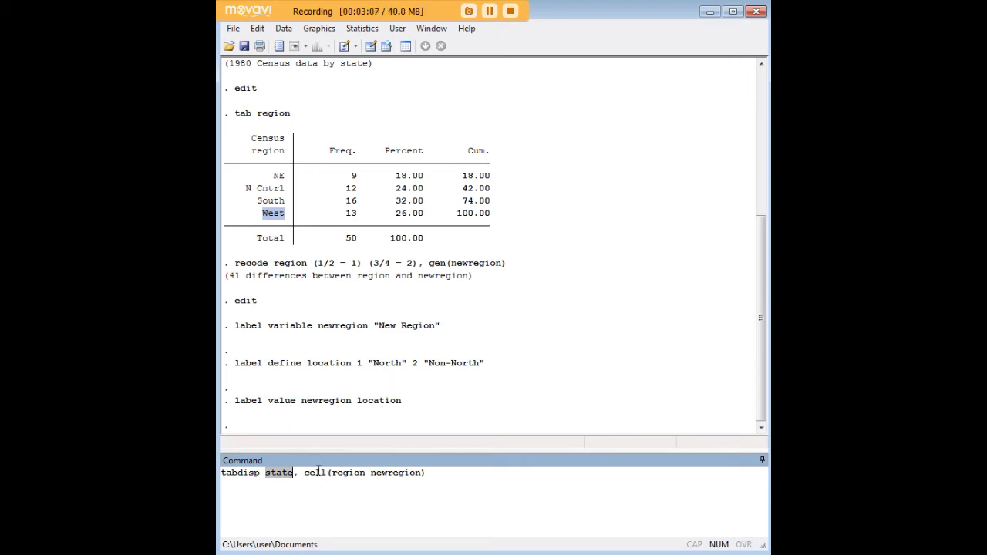
drag(332, 474, 420, 479)
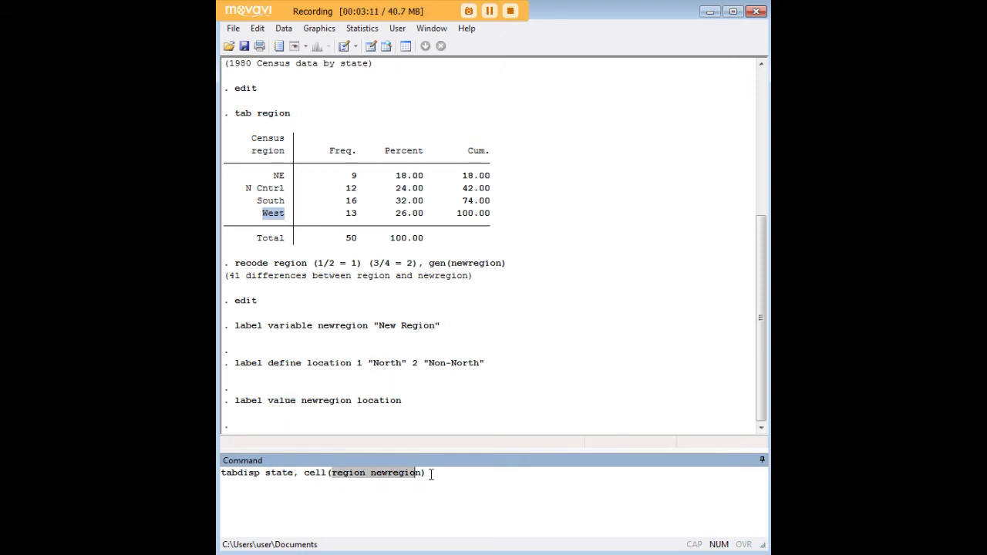
click(439, 474)
key(Return)
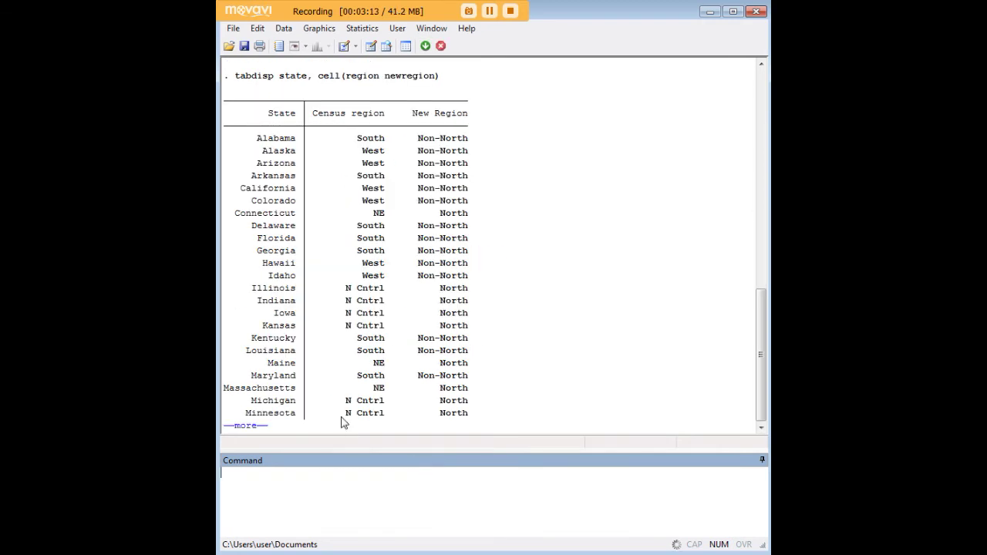
Show the rest of the state table and scroll through it to check North versus Non-North states
click(250, 426)
click(252, 426)
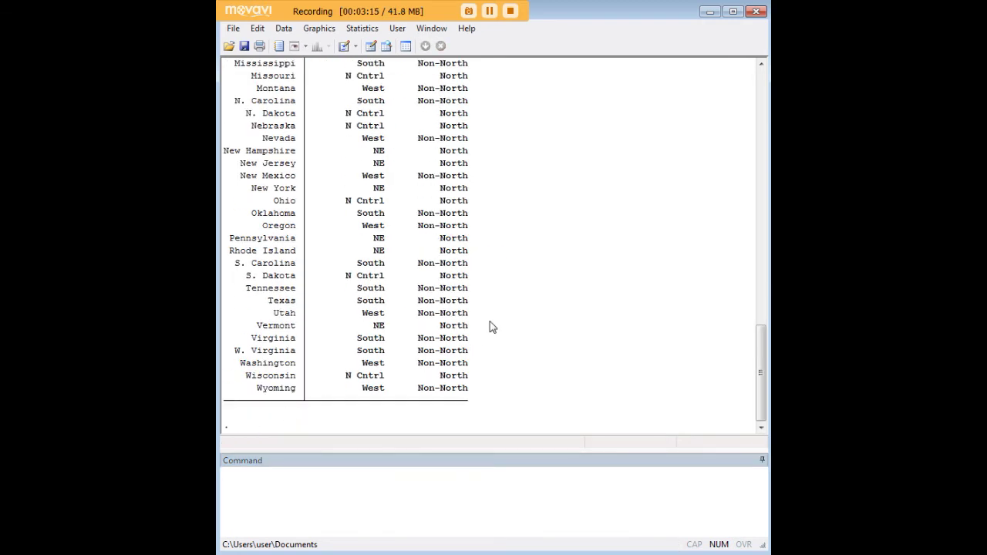
scroll(520, 303, up, 8)
scroll(520, 303, up, 6)
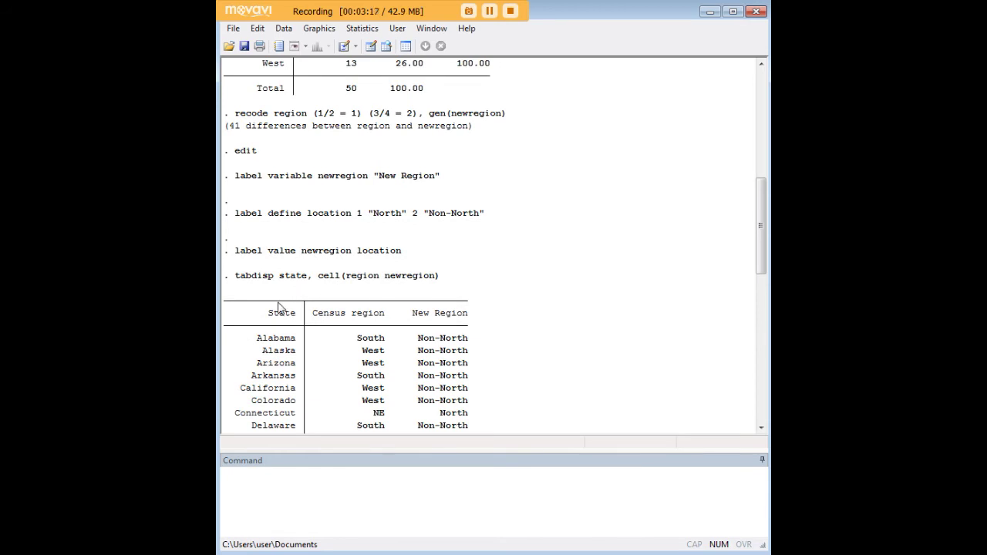
scroll(281, 313, down, 2)
scroll(283, 324, down, 1)
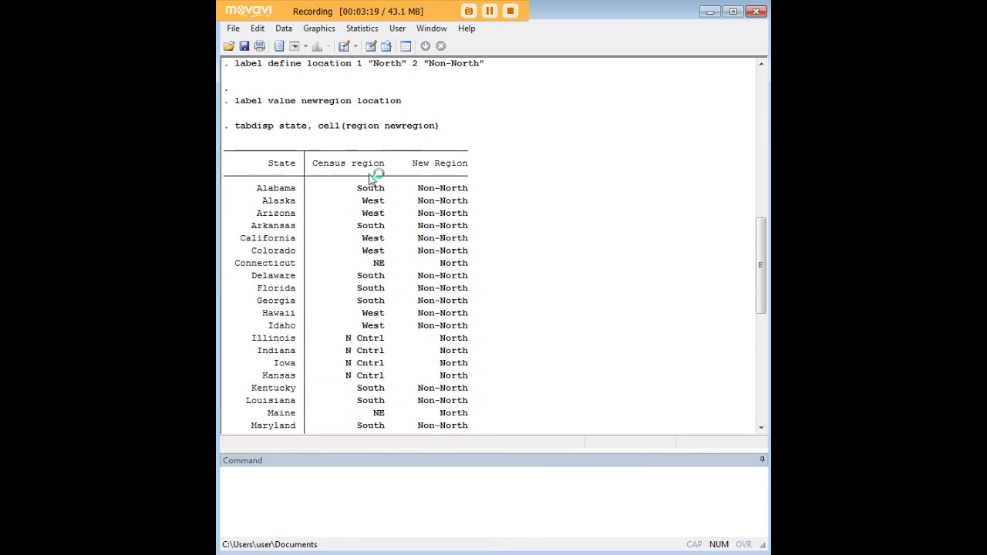
scroll(383, 229, down, 1)
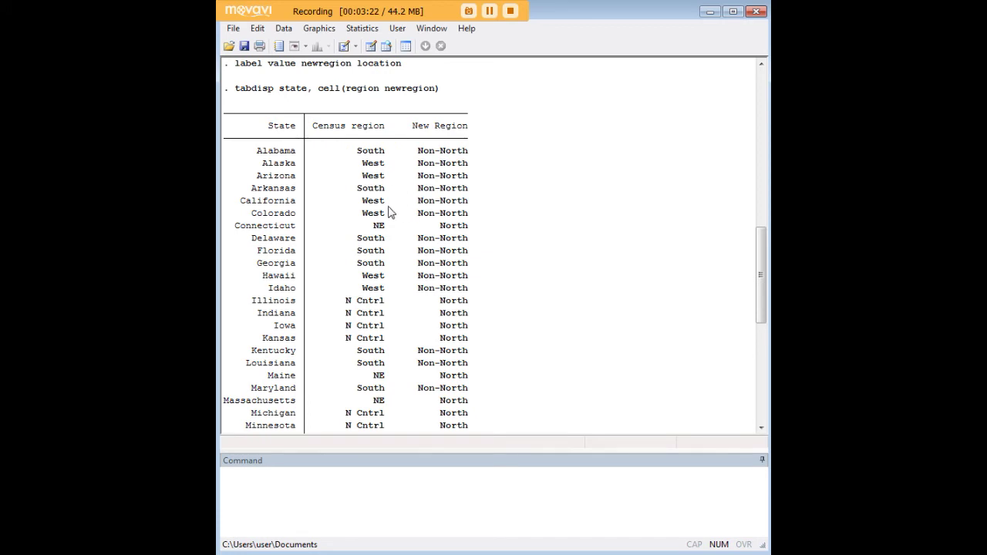
scroll(384, 282, down, 1)
scroll(388, 282, up, 1)
scroll(388, 282, up, 2)
scroll(517, 258, down, 1)
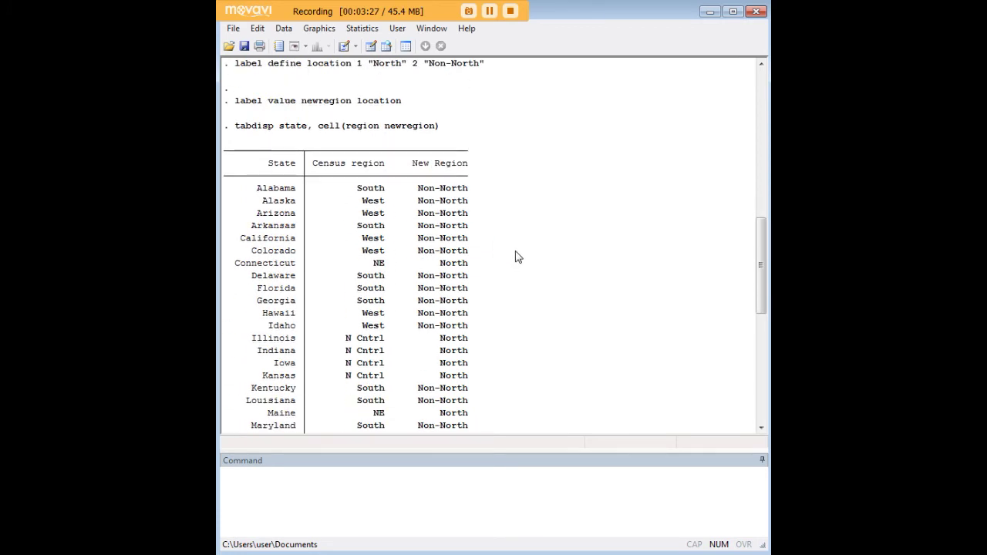
scroll(518, 258, down, 1)
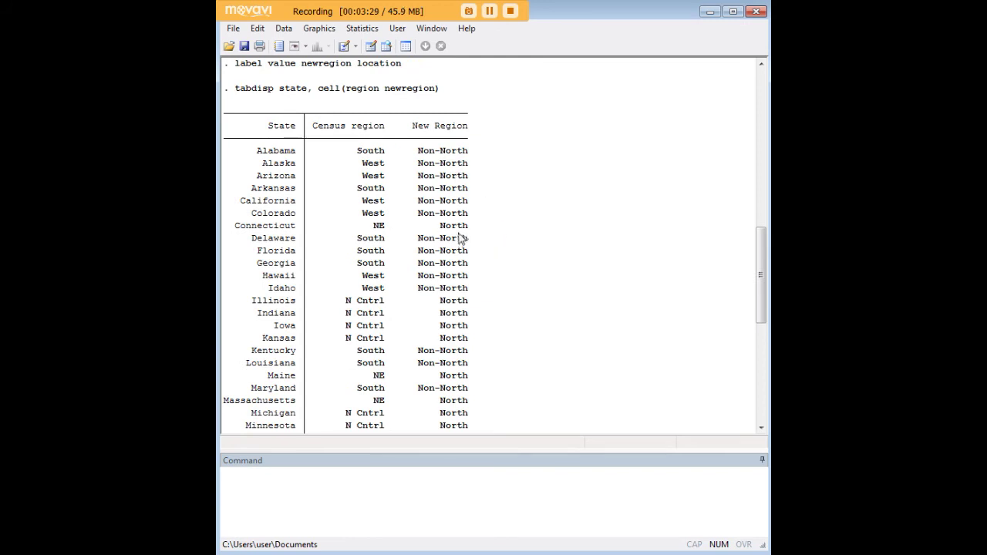
scroll(505, 259, down, 3)
scroll(452, 171, down, 5)
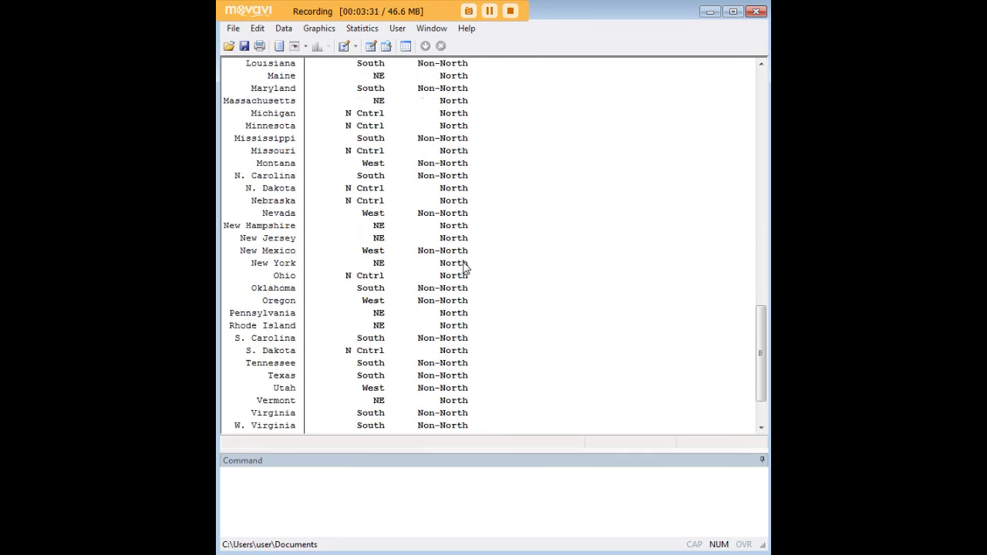
scroll(466, 293, down, 2)
scroll(425, 286, up, 12)
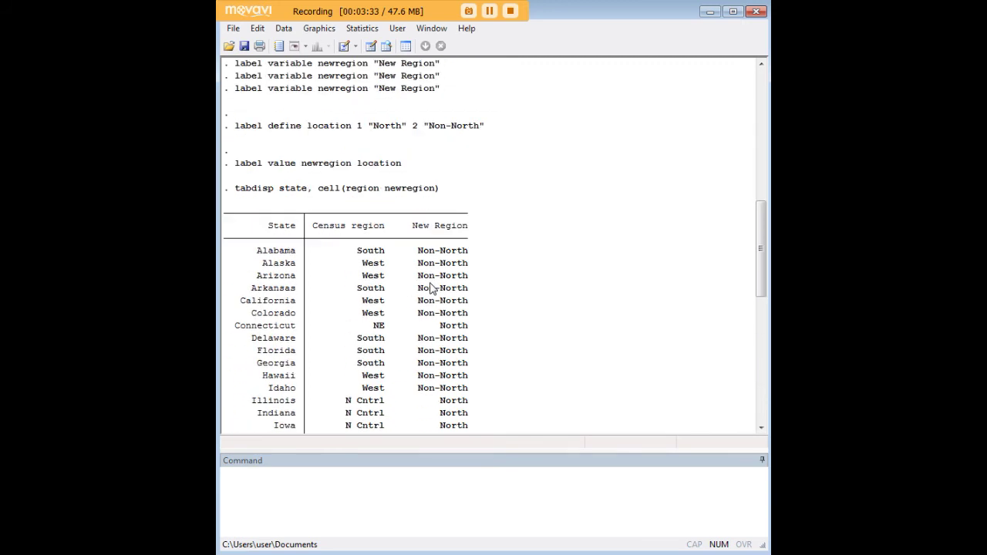
scroll(455, 285, up, 1)
scroll(532, 247, up, 2)
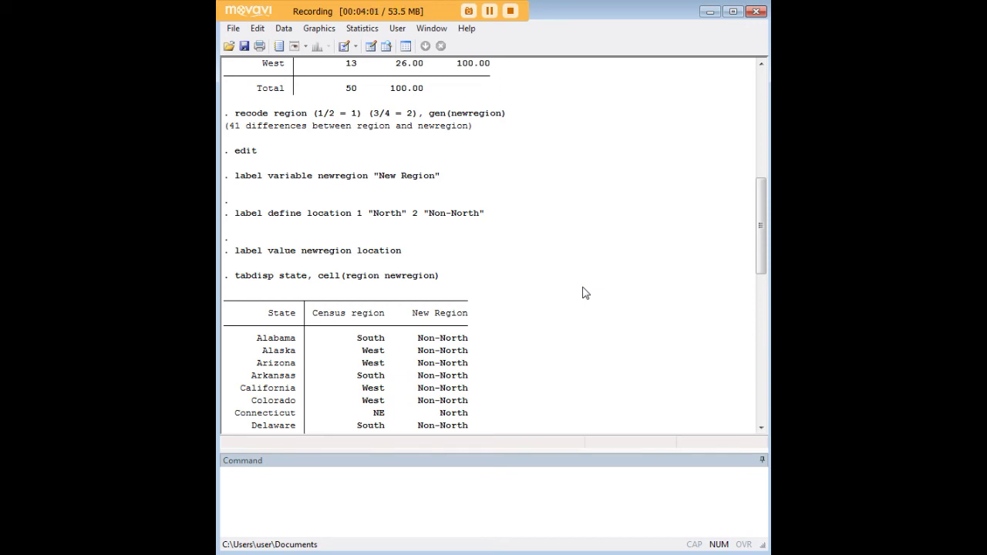
scroll(582, 293, down, 15)
scroll(594, 309, up, 12)
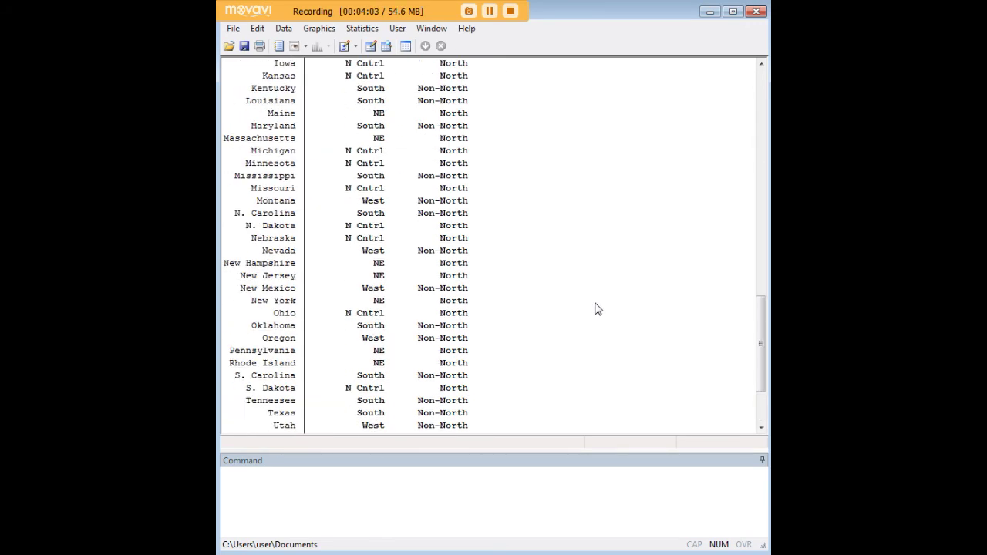
scroll(594, 308, up, 10)
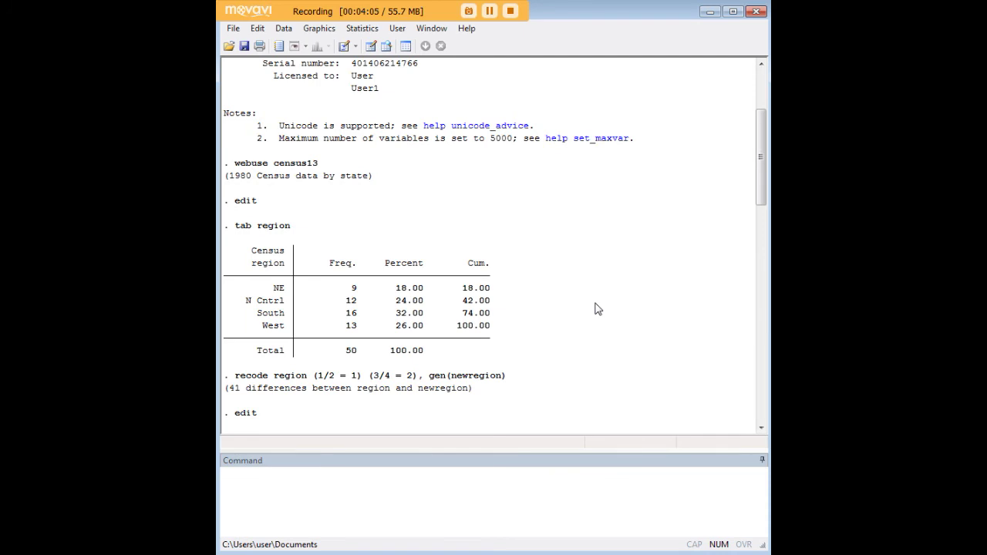
scroll(595, 309, down, 6)
scroll(595, 309, down, 15)
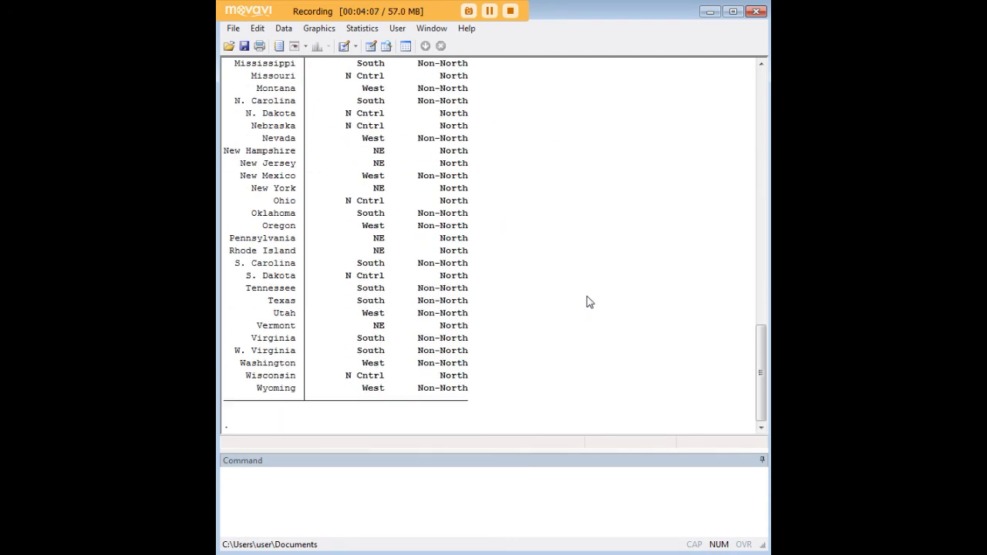
scroll(575, 285, up, 6)
scroll(573, 280, up, 6)
scroll(579, 277, down, 12)
scroll(428, 255, up, 5)
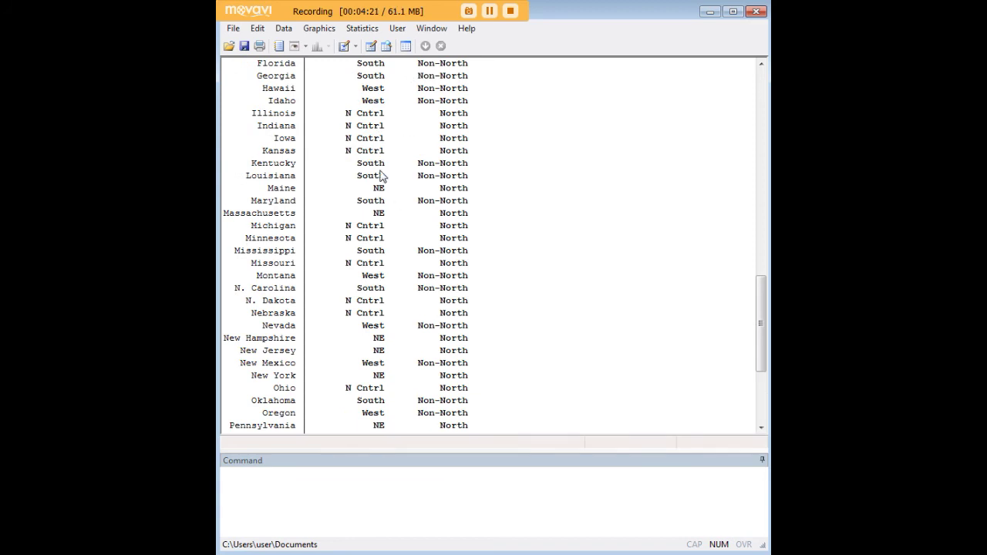
scroll(363, 158, up, 4)
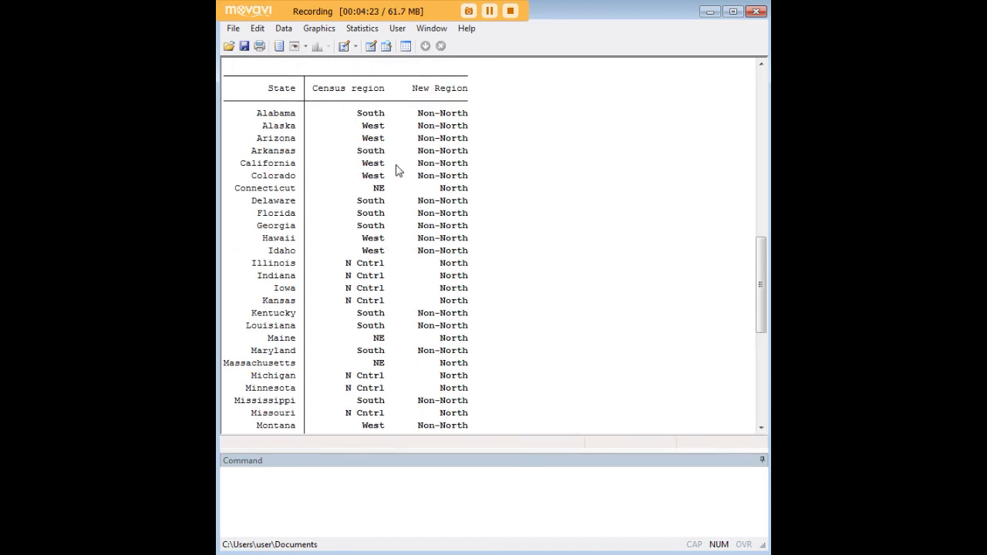